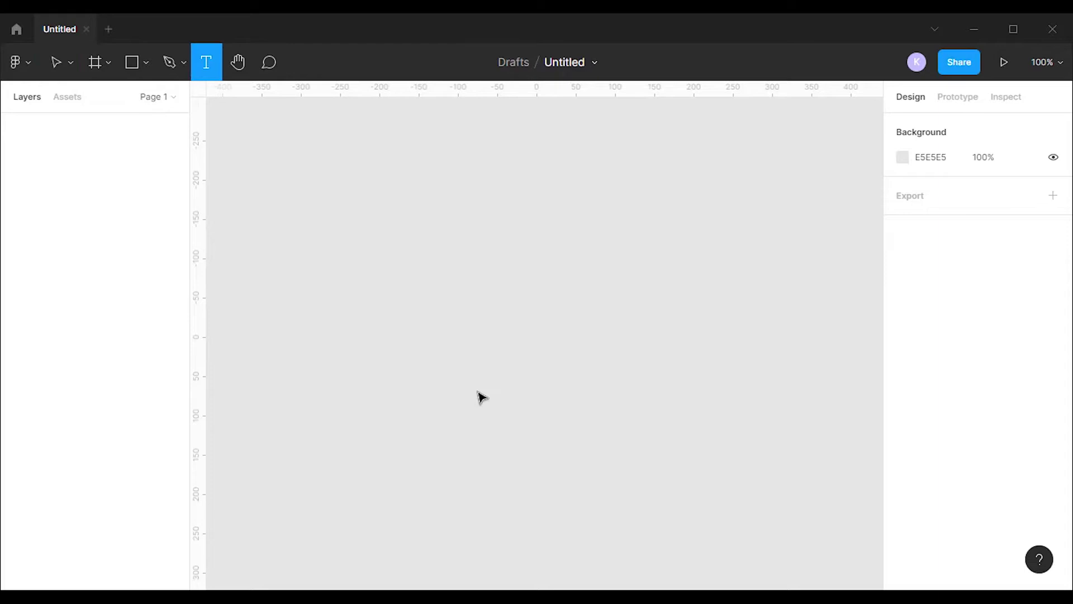
# - Add a text layer reading 'Card Title' on the canvas
pyautogui.click(438, 333)
pyautogui.write('Ca')
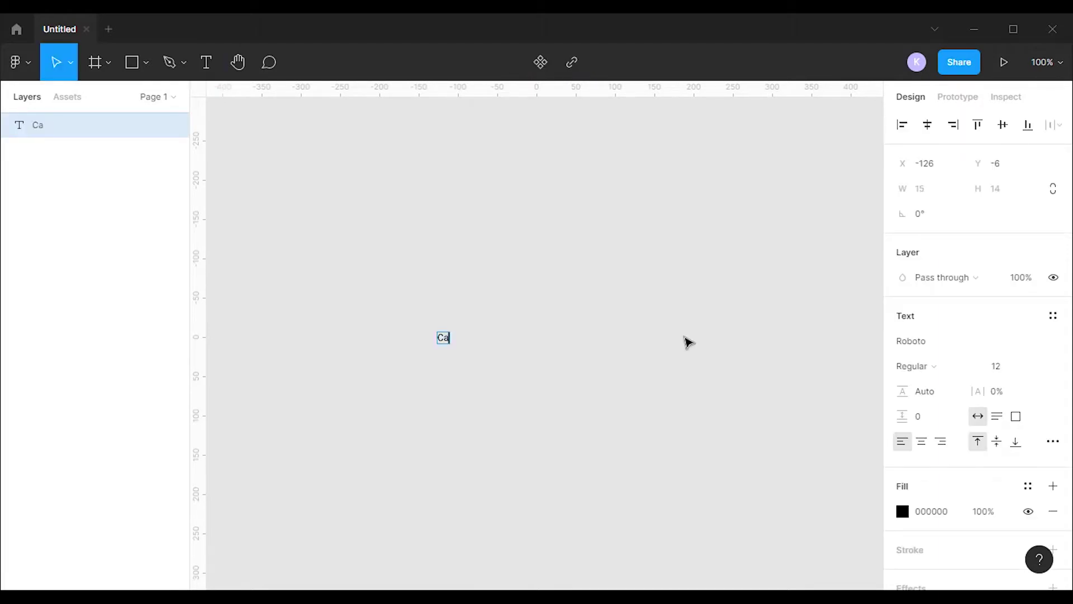
pyautogui.write('rd Title')
pyautogui.press('Escape')
# - Style the title with dark grey 353535 fill, font size 14 and Bold weight
pyautogui.click(903, 511)
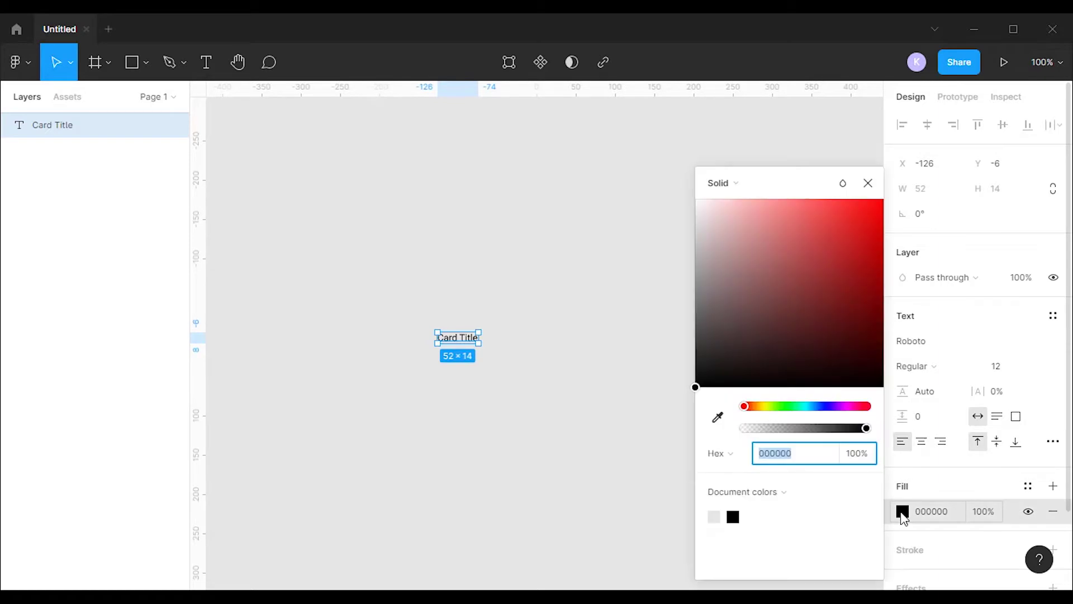
pyautogui.moveTo(716, 260); pyautogui.dragTo(684, 356)
pyautogui.click(868, 184)
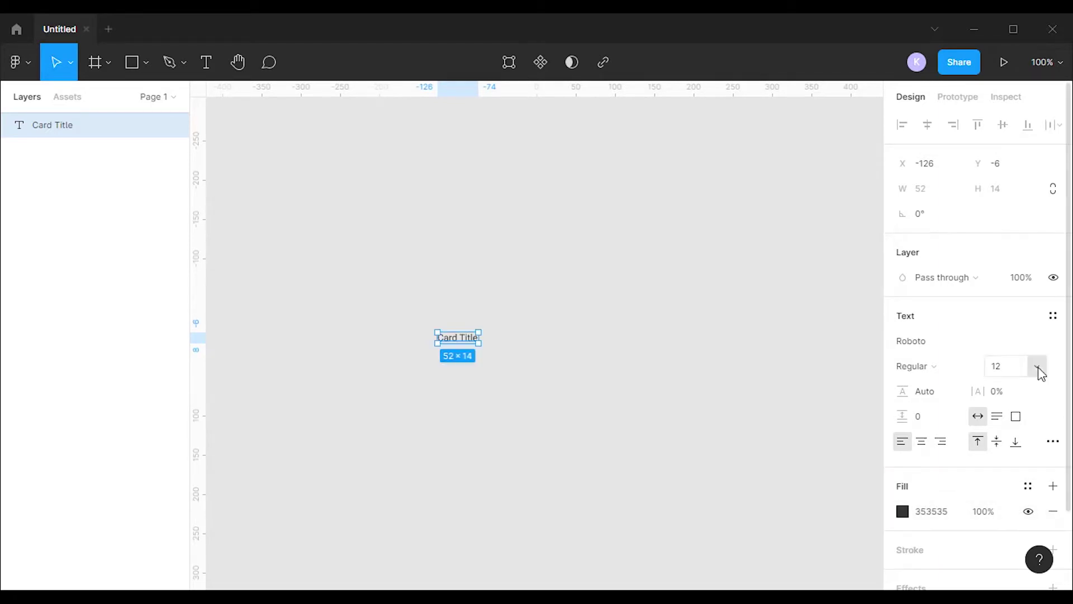
pyautogui.click(1038, 367)
pyautogui.click(1021, 401)
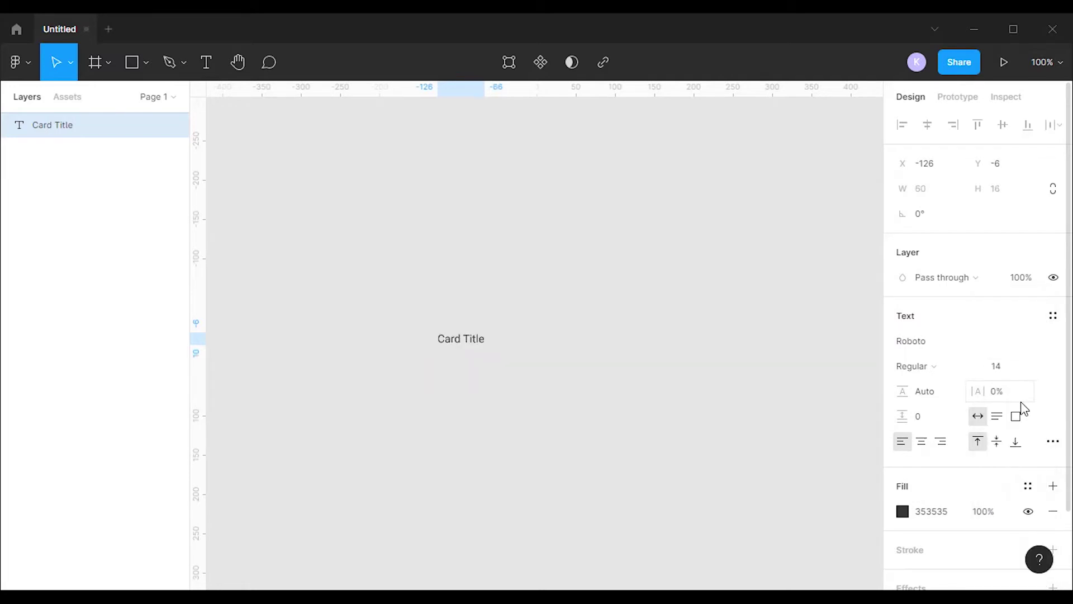
pyautogui.click(981, 369)
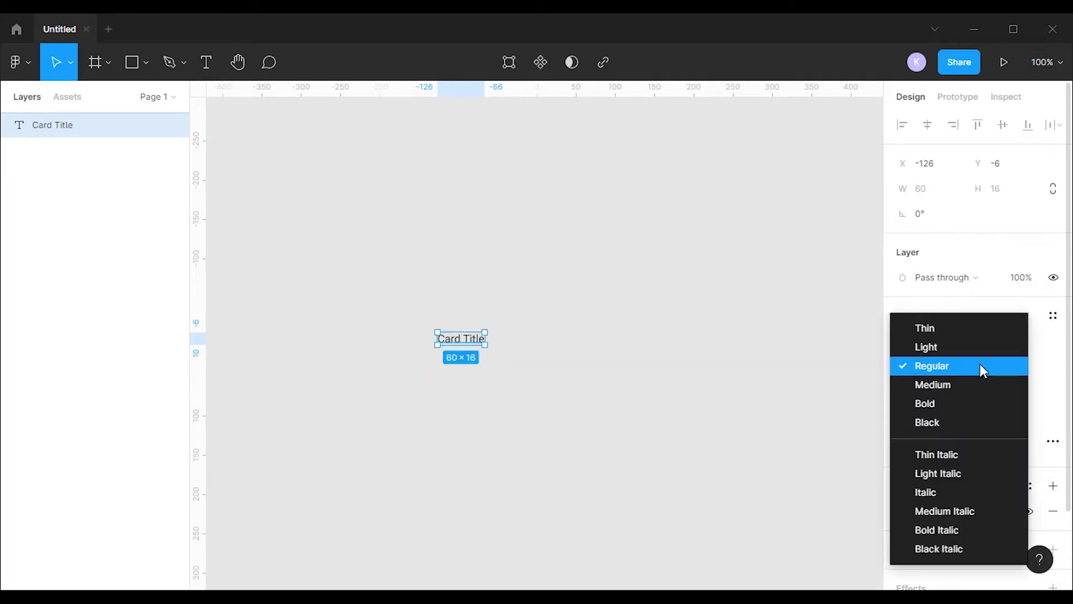
pyautogui.click(936, 403)
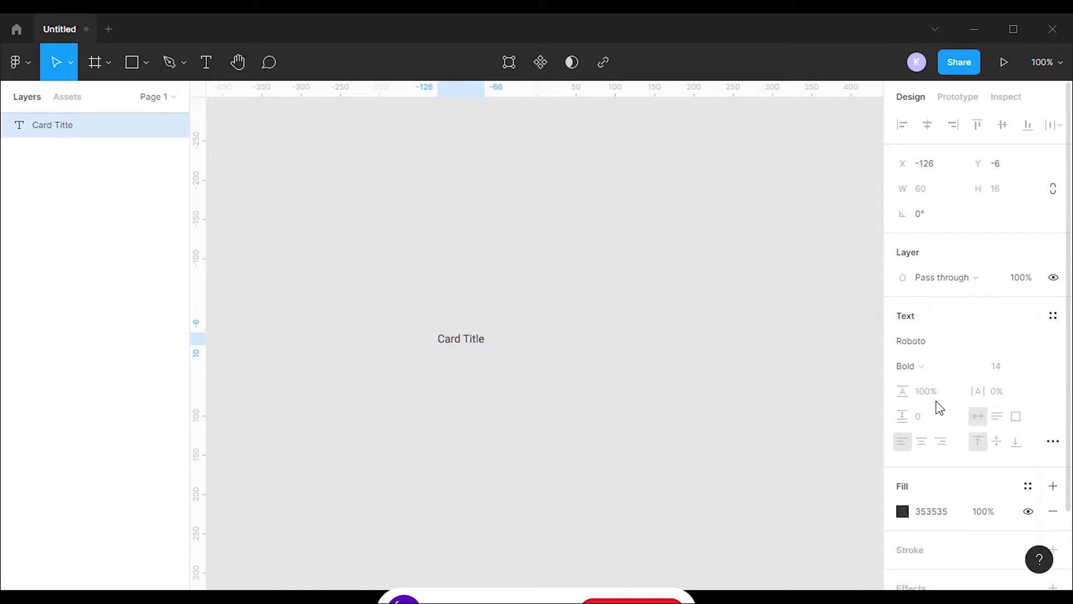
pyautogui.click(548, 410)
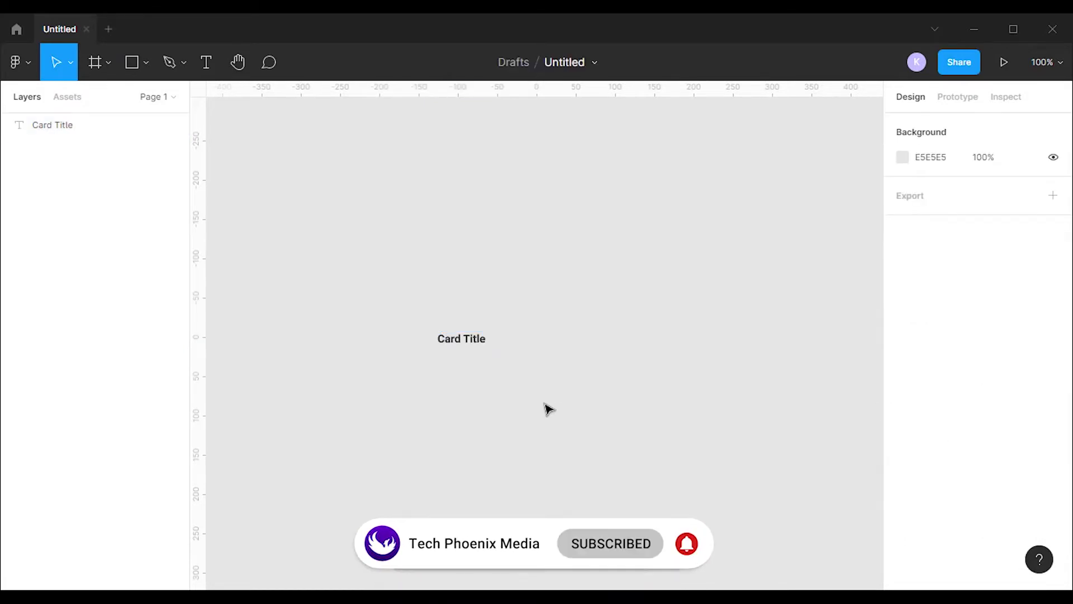
pyautogui.click(207, 62)
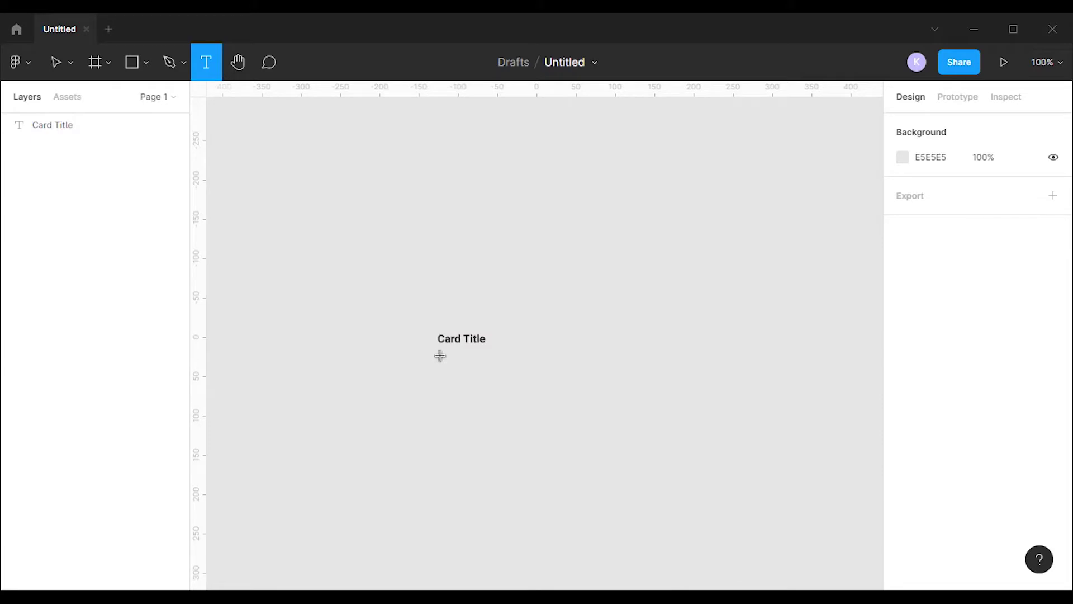
# - Paste the description sentence into a new text box below Card Title
pyautogui.click(626, 368)
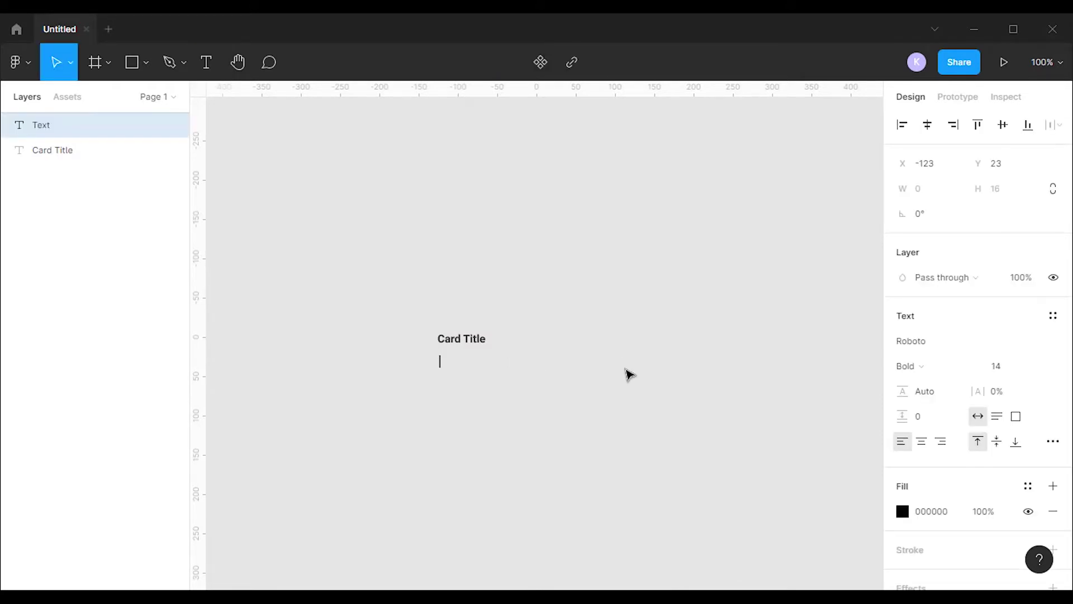
pyautogui.write('It is a long established fact that a reader will be distracted')
pyautogui.press('Escape')
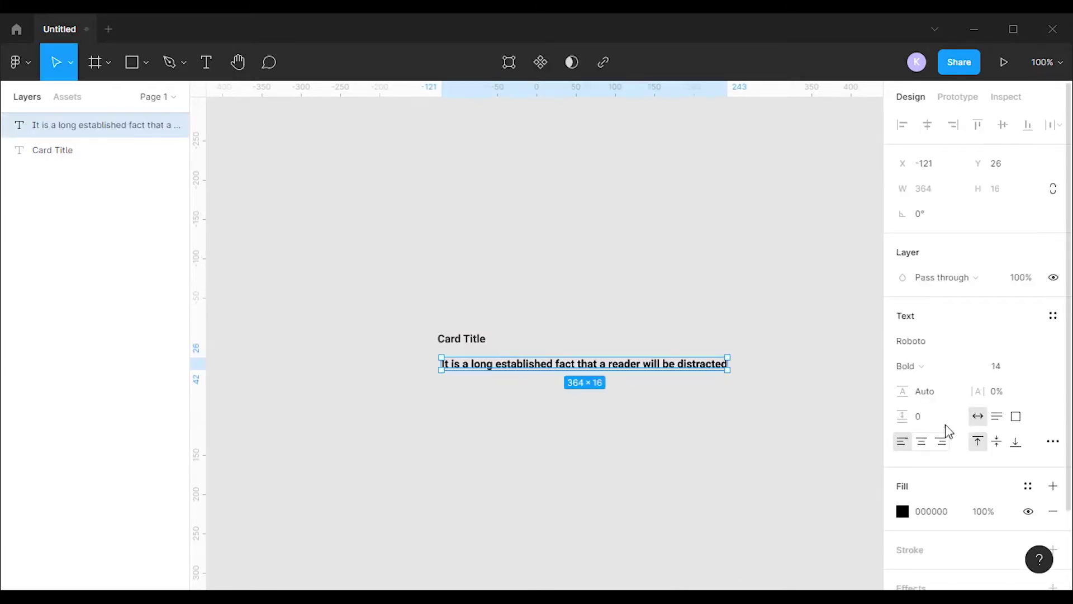
# - Style the description as Regular weight, size 12, with grey fill 6C6868
pyautogui.click(974, 370)
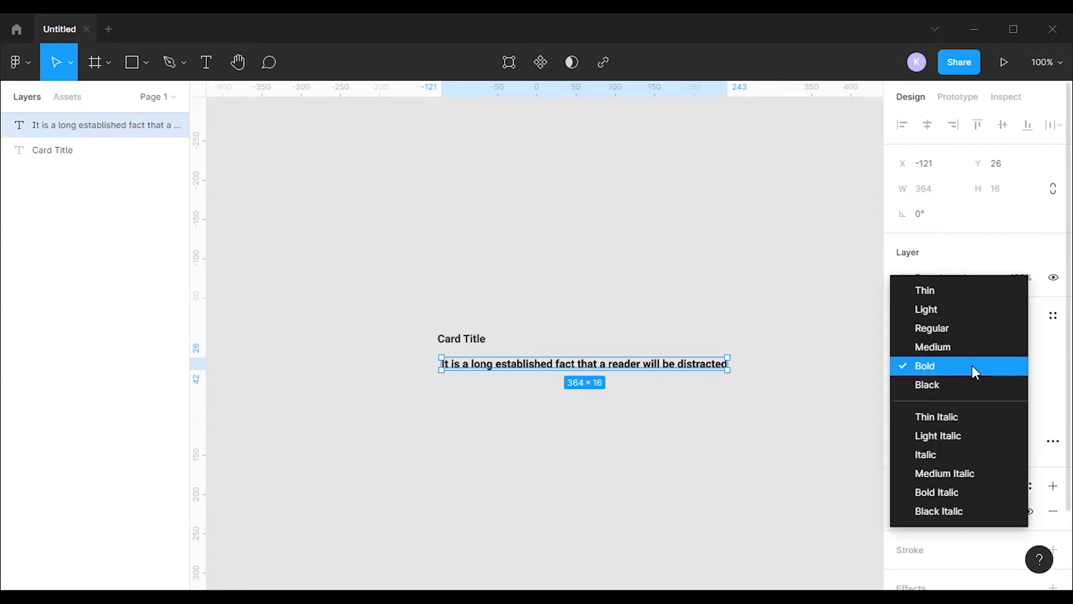
pyautogui.click(951, 324)
pyautogui.click(1035, 365)
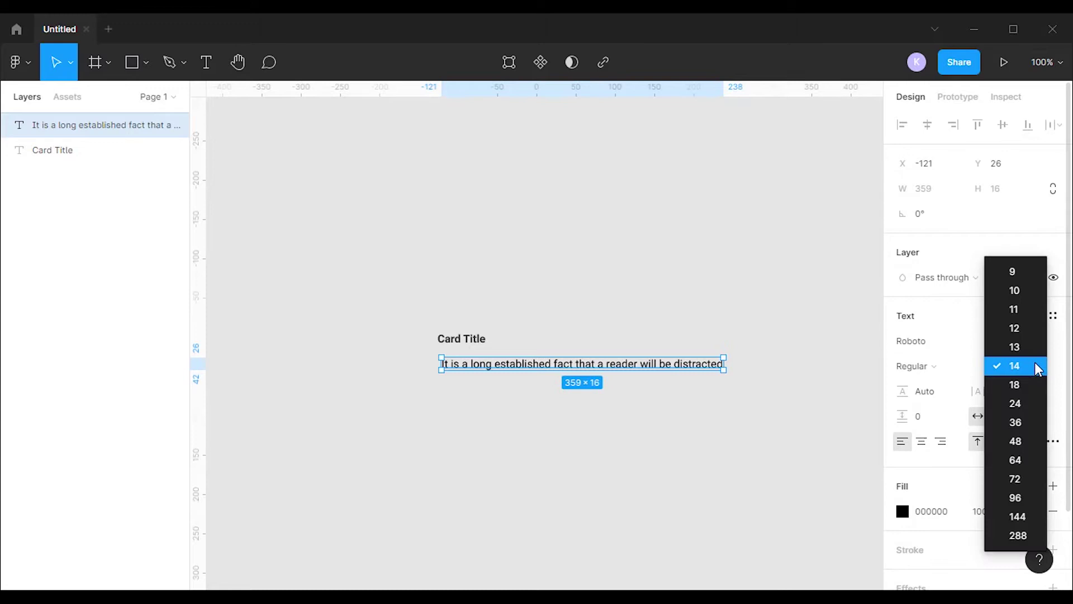
pyautogui.click(1024, 328)
pyautogui.click(902, 511)
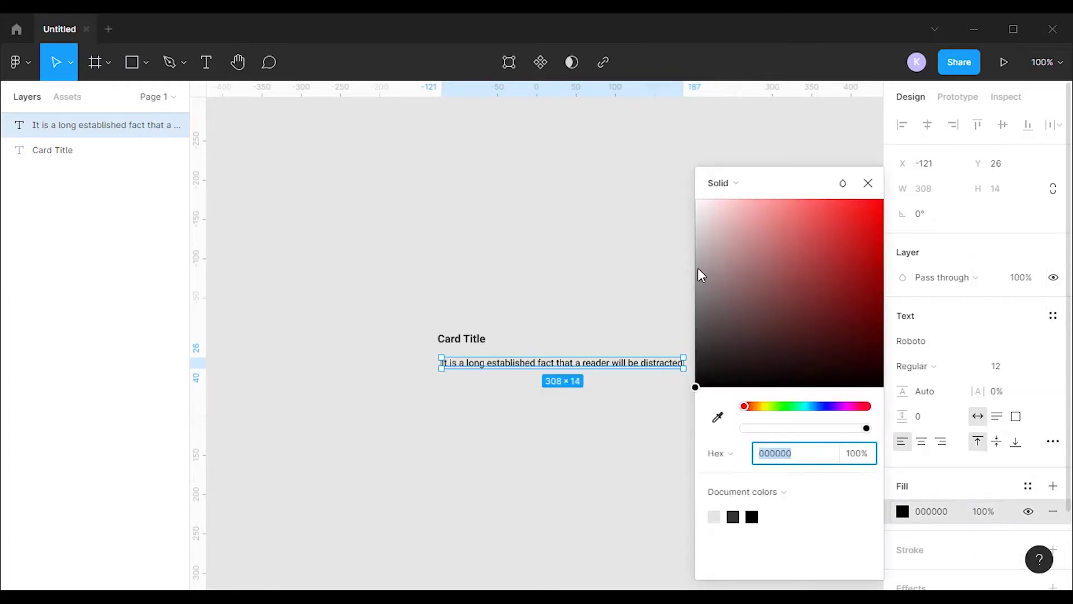
pyautogui.click(702, 307)
pyautogui.press('Escape')
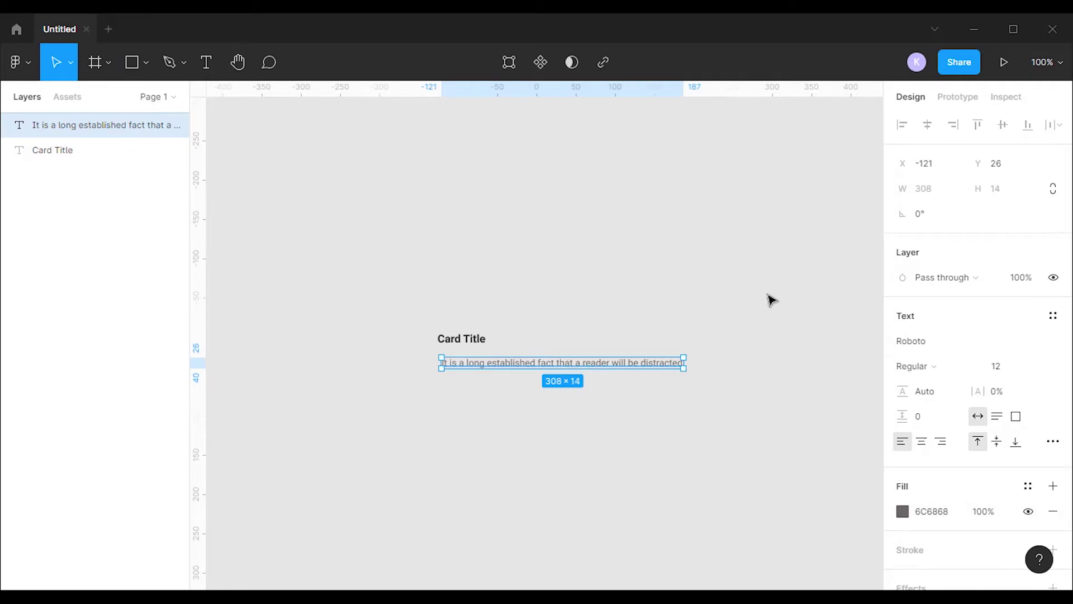
pyautogui.click(768, 294)
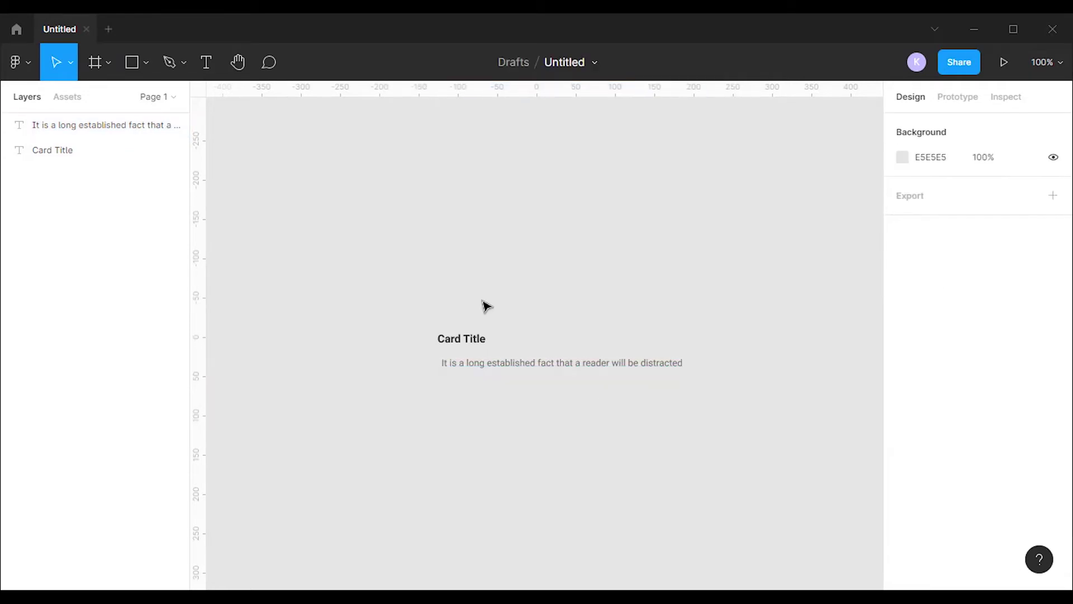
# - Wrap both texts in a vertical auto-layout frame with 10 item spacing
pyautogui.moveTo(419, 323); pyautogui.dragTo(578, 395)
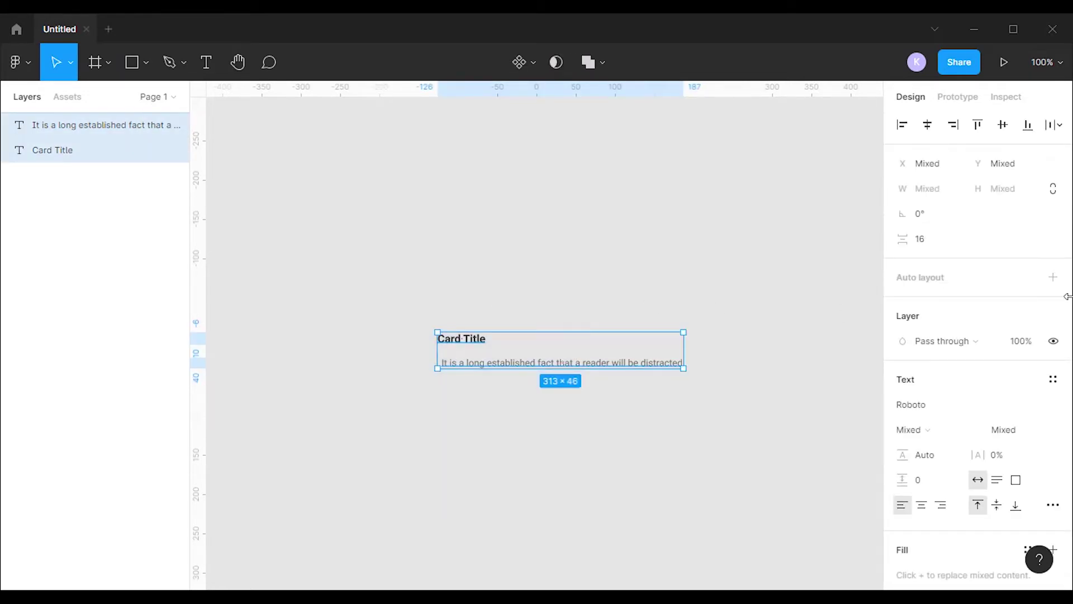
pyautogui.click(1053, 277)
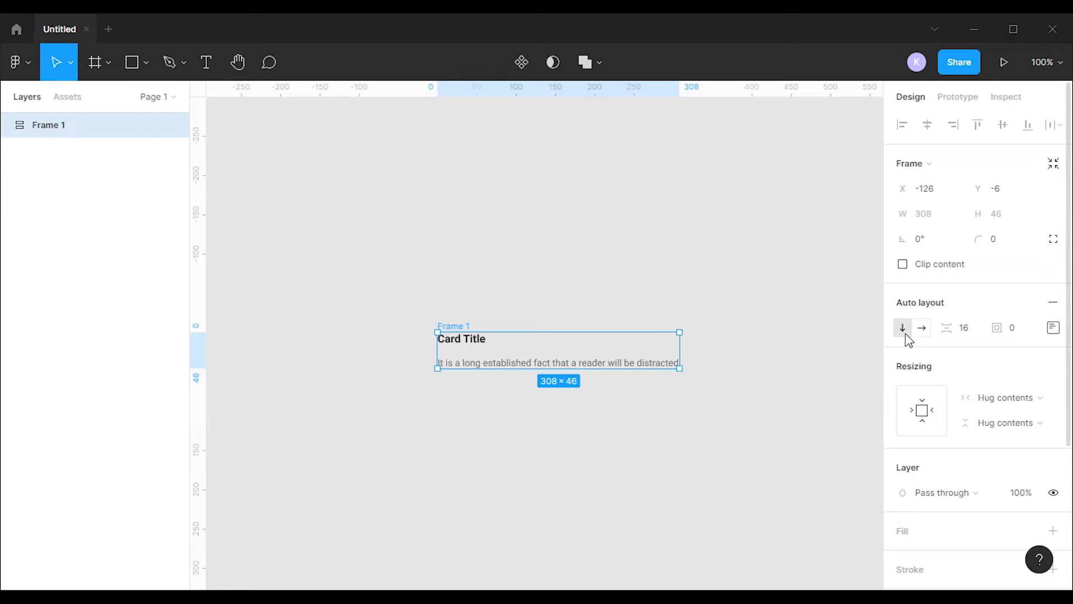
pyautogui.click(973, 335)
pyautogui.write('10')
pyautogui.press('Return')
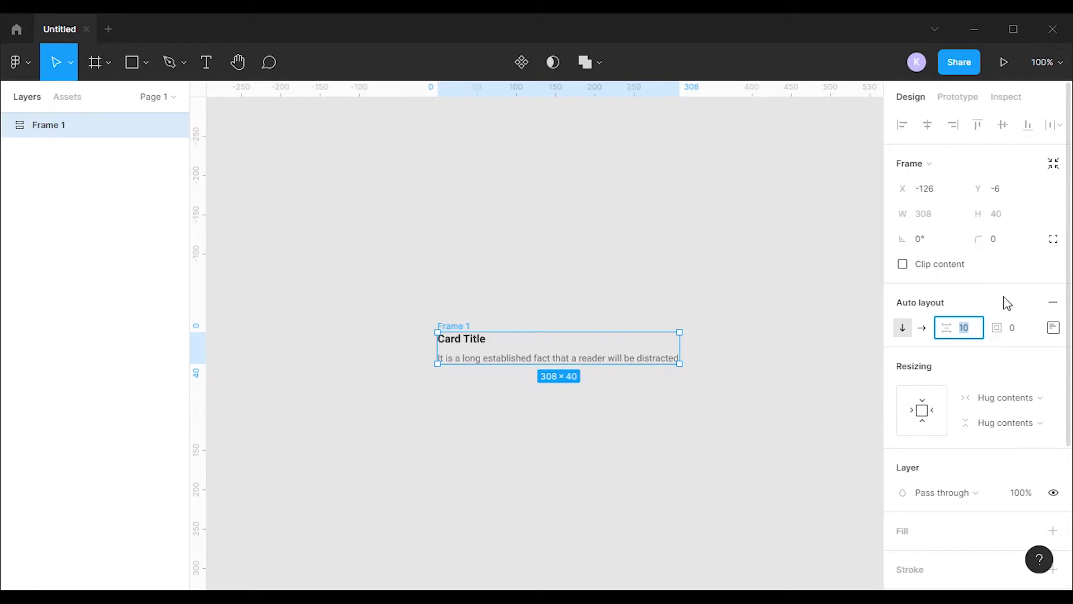
# - Set the auto-layout frame's padding to 25
pyautogui.moveTo(998, 328); pyautogui.dragTo(1012, 330)
pyautogui.click(1017, 336)
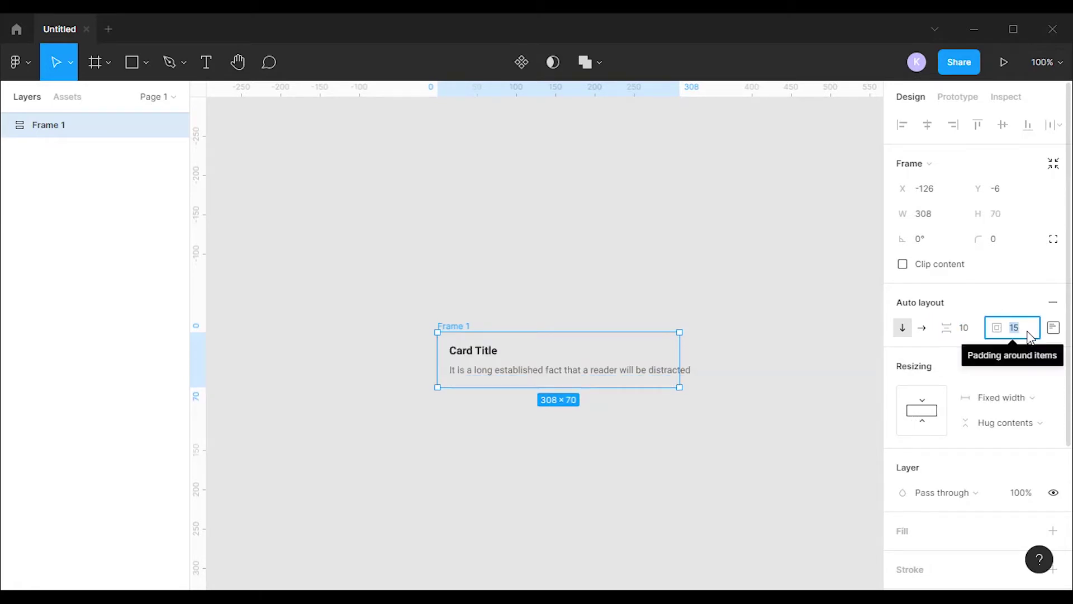
pyautogui.write('25')
pyautogui.press('Return')
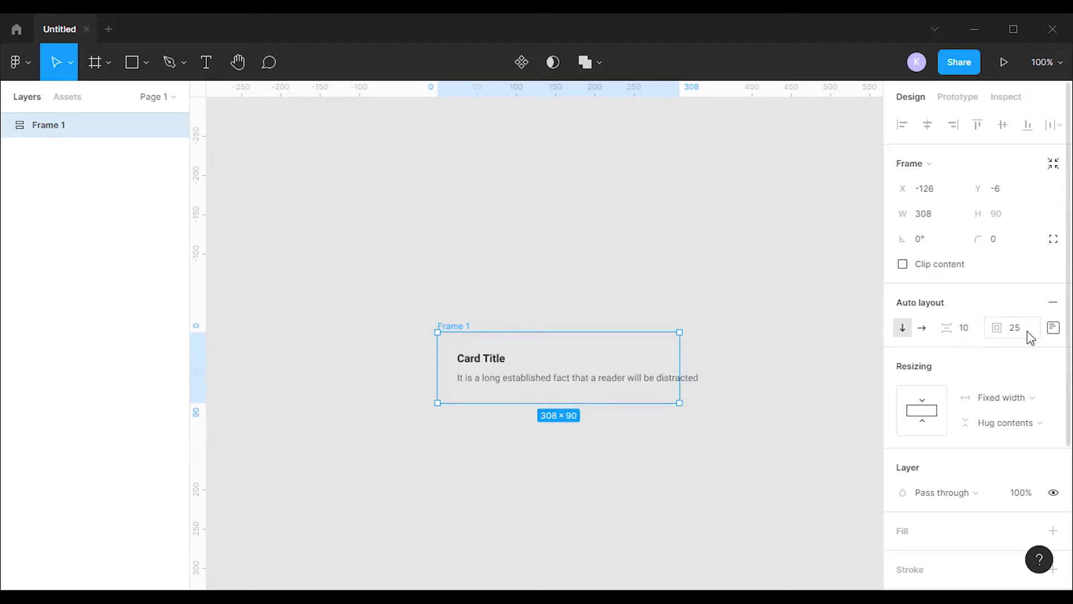
# - Give Frame 1 a white fill and set the description's width to Fill container
pyautogui.click(980, 534)
pyautogui.press('Escape')
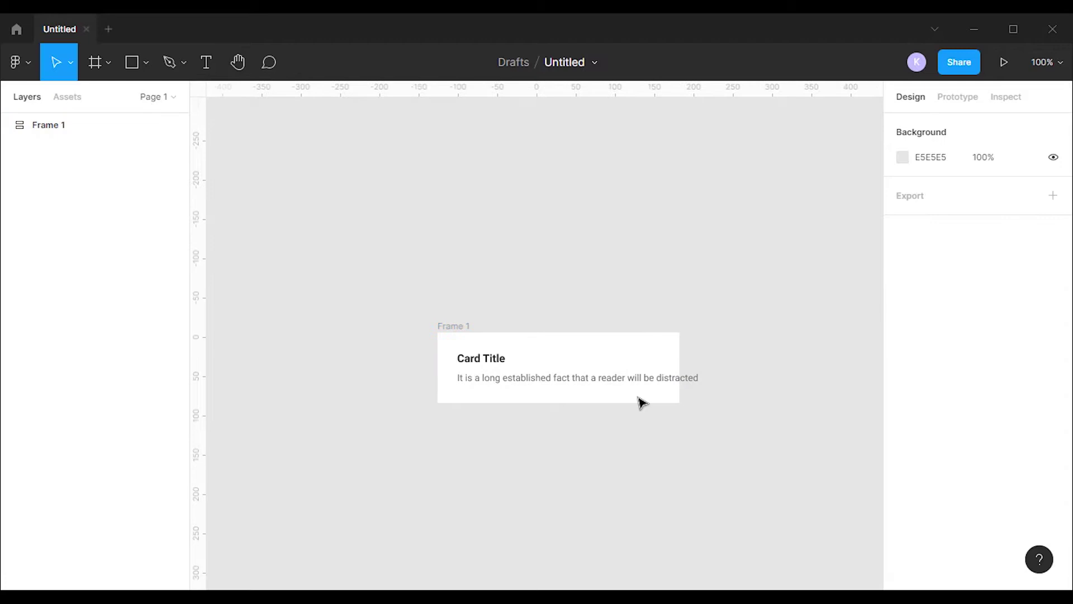
pyautogui.click(587, 386)
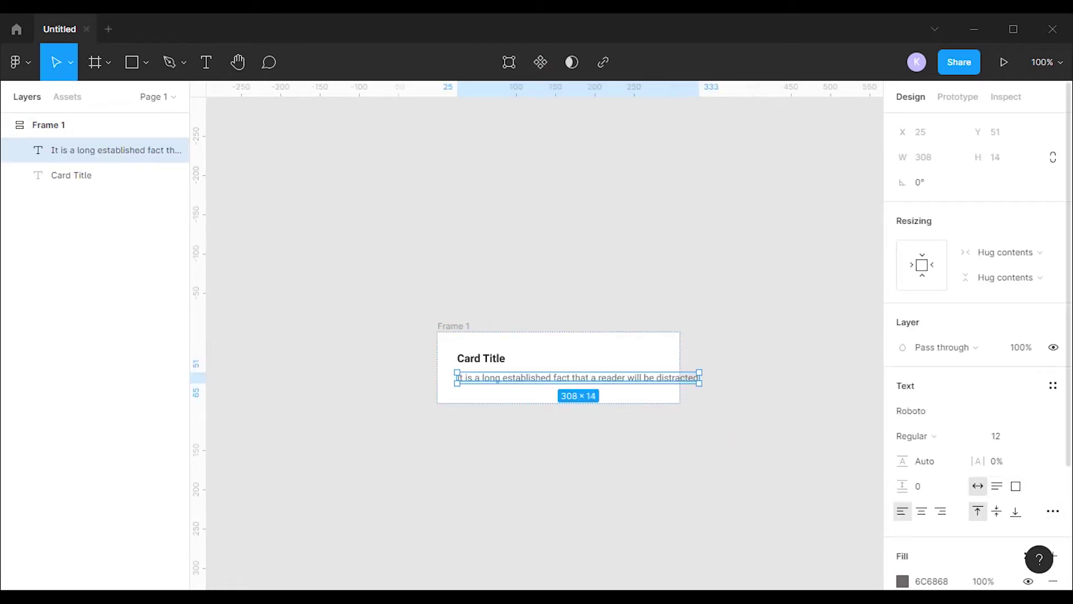
pyautogui.click(1043, 253)
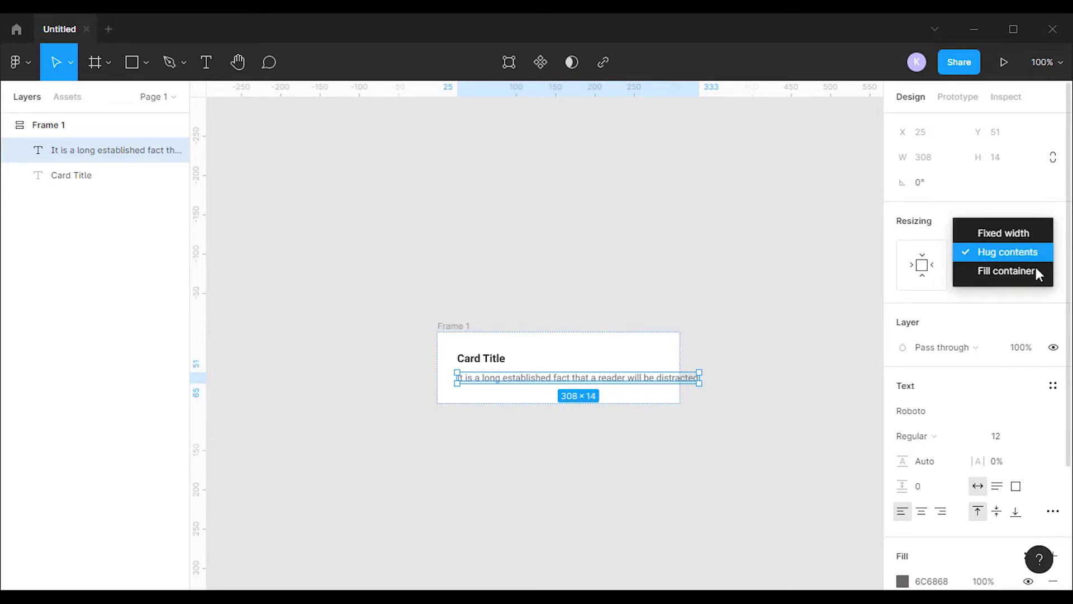
pyautogui.click(1028, 272)
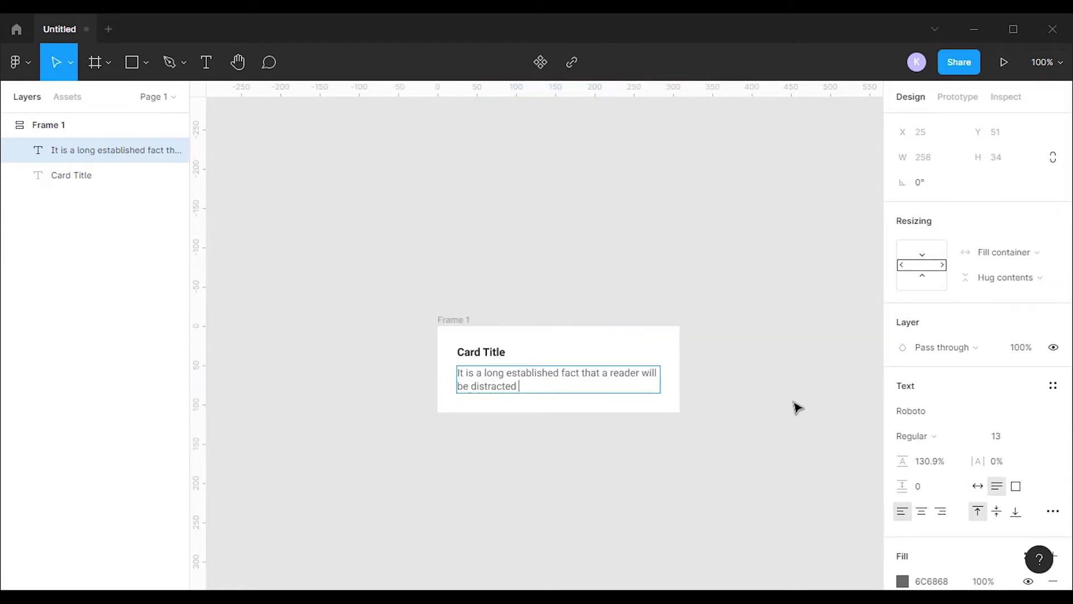
pyautogui.write('It is a long established fact that a reader will be distracted')
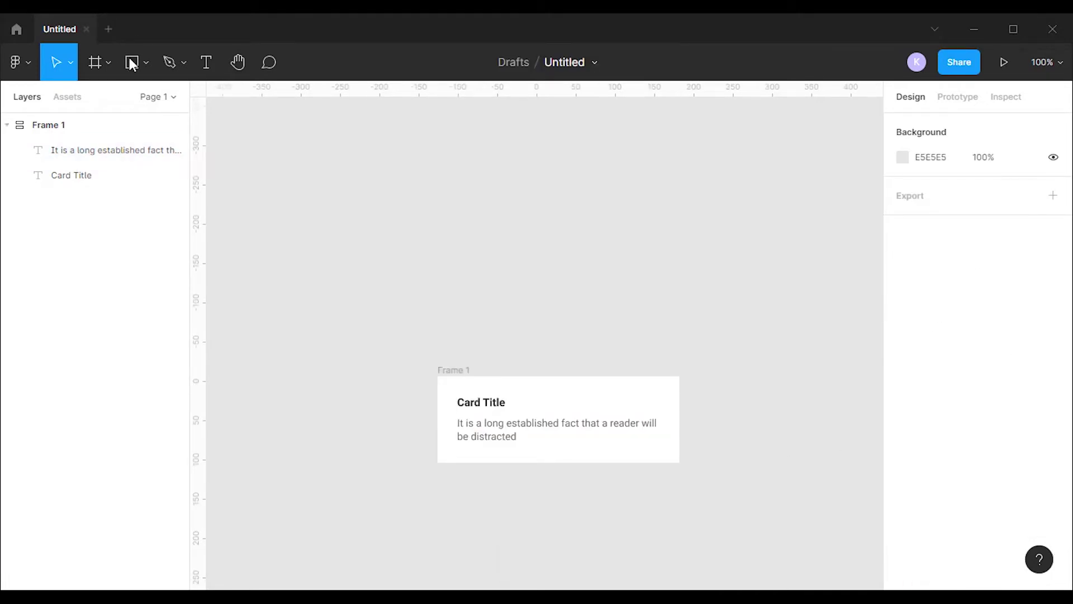
# - Draw a rectangle above the card and size it to 281×186
pyautogui.press('r')
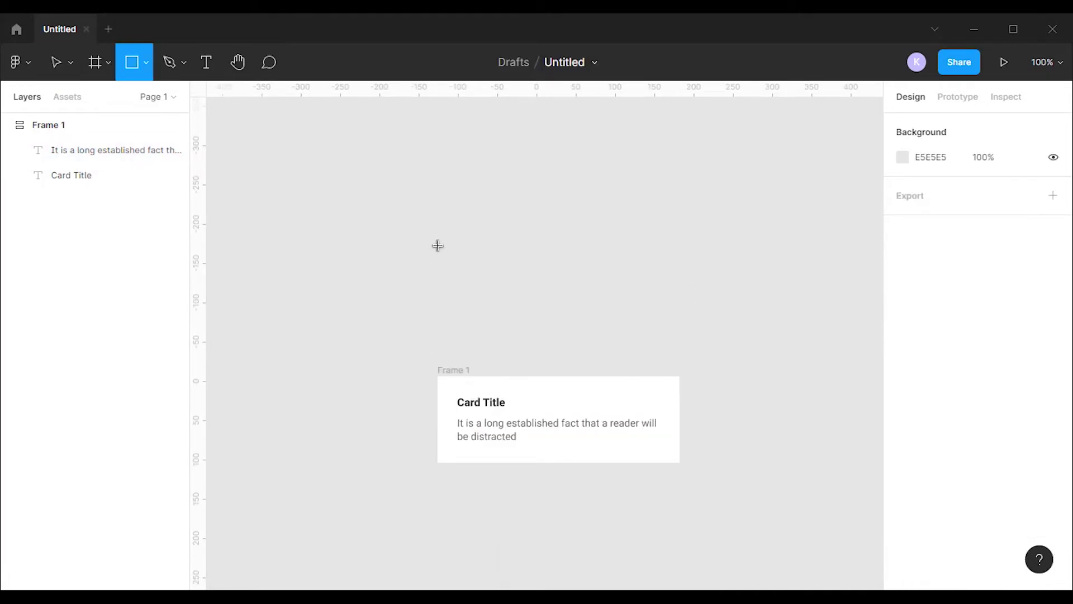
pyautogui.moveTo(437, 224)
pyautogui.mouseDown()
pyautogui.moveTo(555, 318)
pyautogui.moveTo(679, 326)
pyautogui.moveTo(681, 370)
pyautogui.mouseUp()
pyautogui.moveTo(679, 285); pyautogui.dragTo(658, 285)
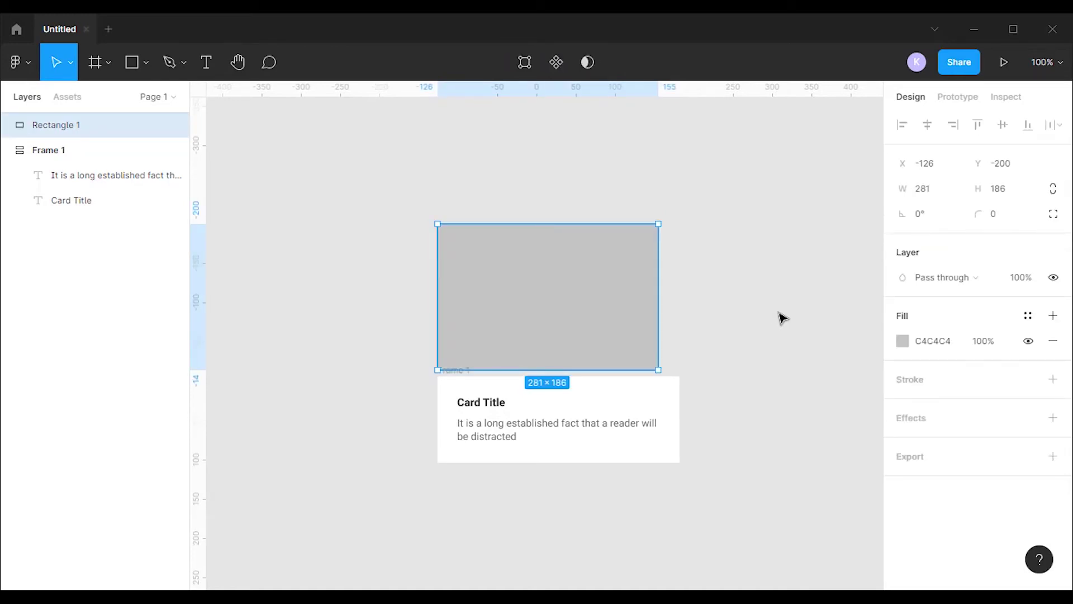
# - Fill the rectangle with the Christmas photo and stack photo and card in auto layout with 0 spacing
pyautogui.hotkey('ctrl', 'v')
pyautogui.hotkey('ctrl', 'a')
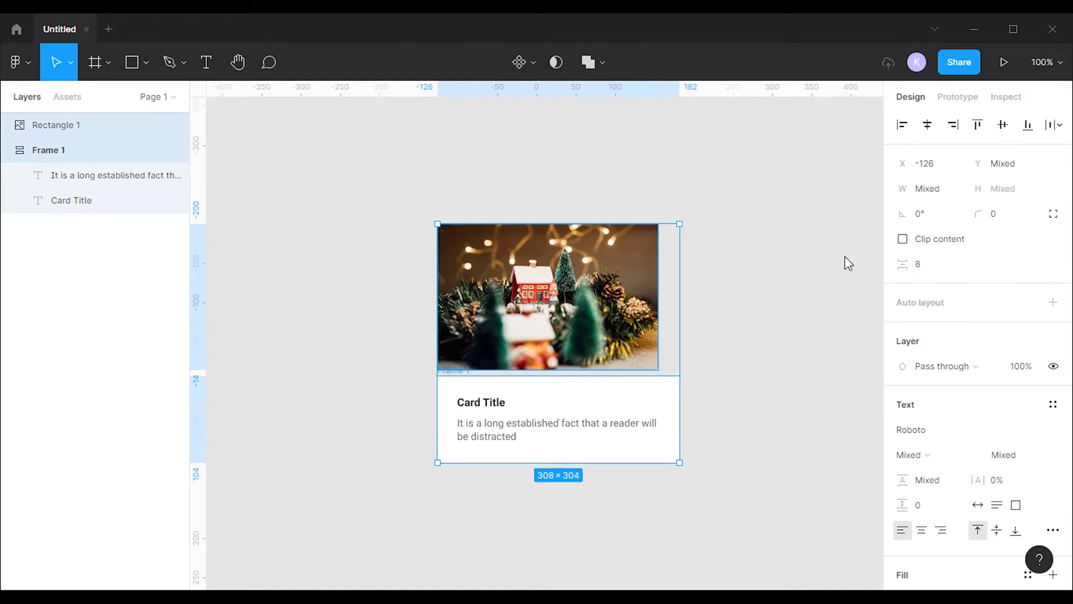
pyautogui.click(1053, 305)
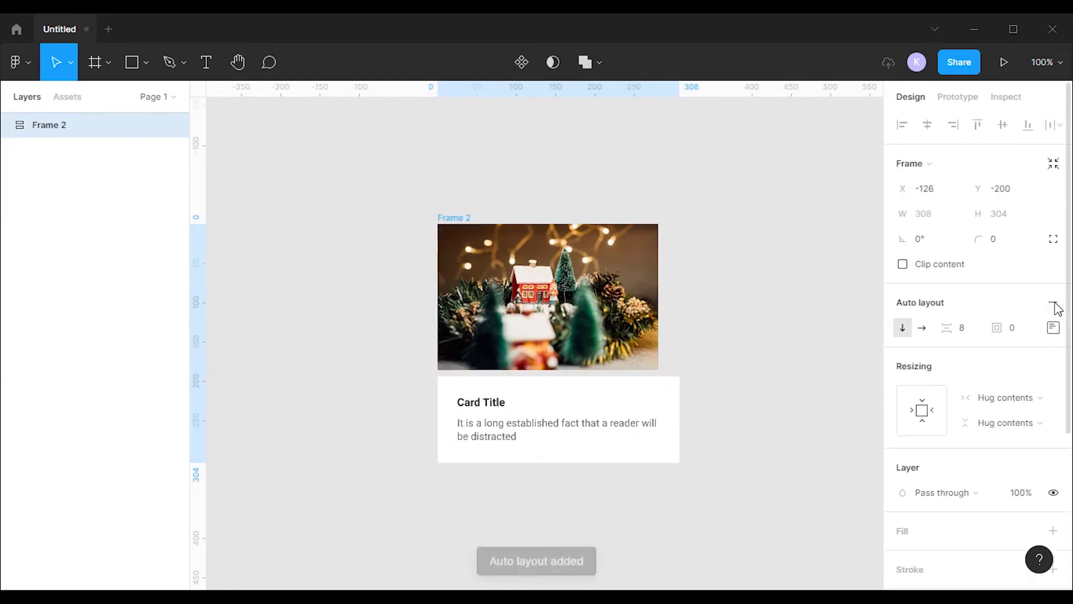
pyautogui.press('Return')
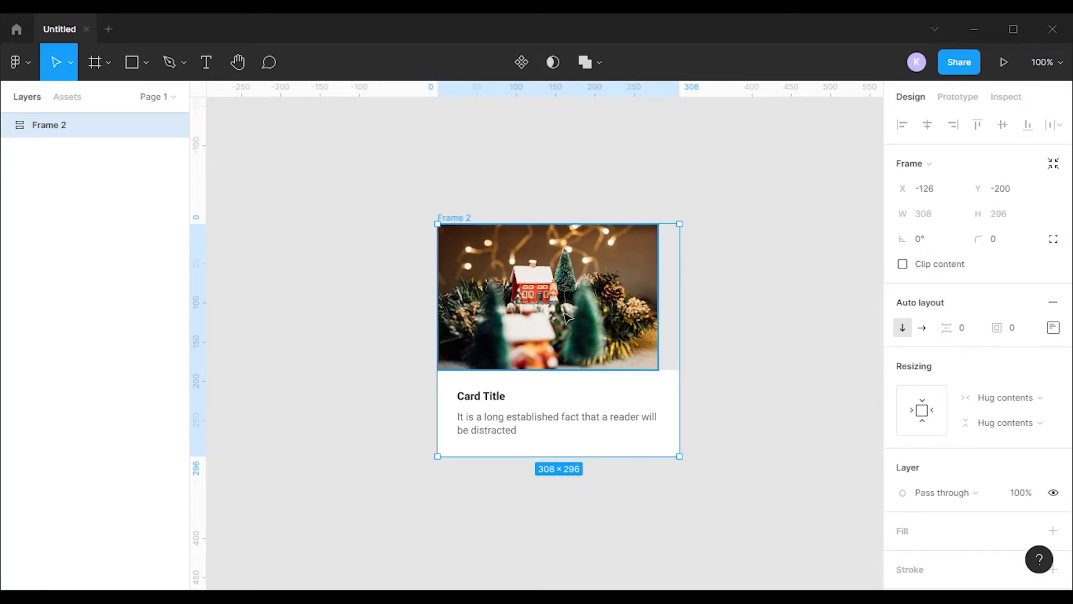
# - Set the photo's horizontal resizing to Fill container, spanning 308 wide
pyautogui.doubleClick(598, 314)
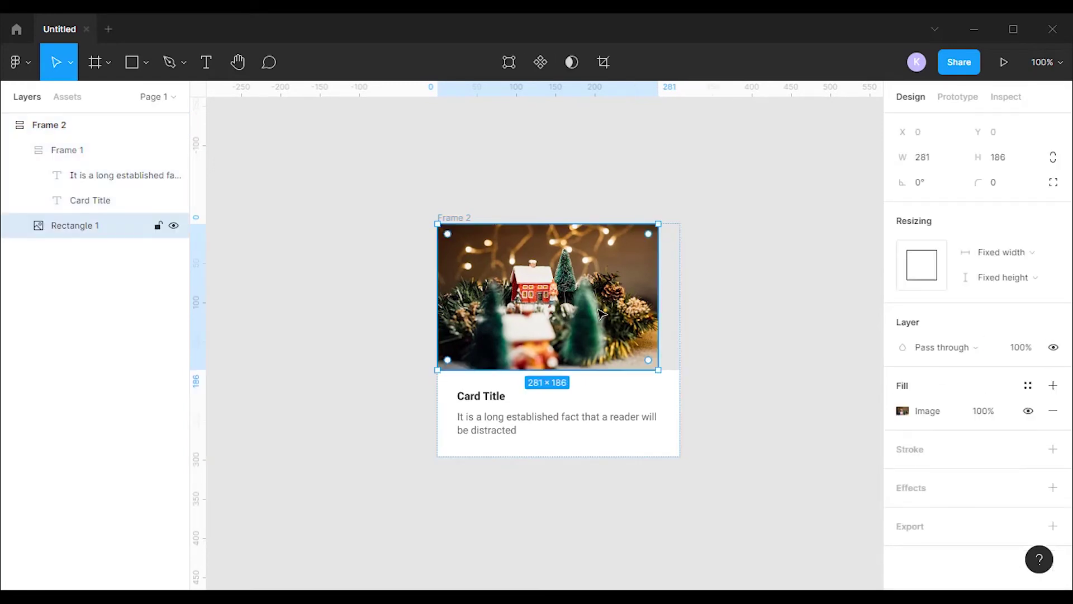
pyautogui.click(1043, 257)
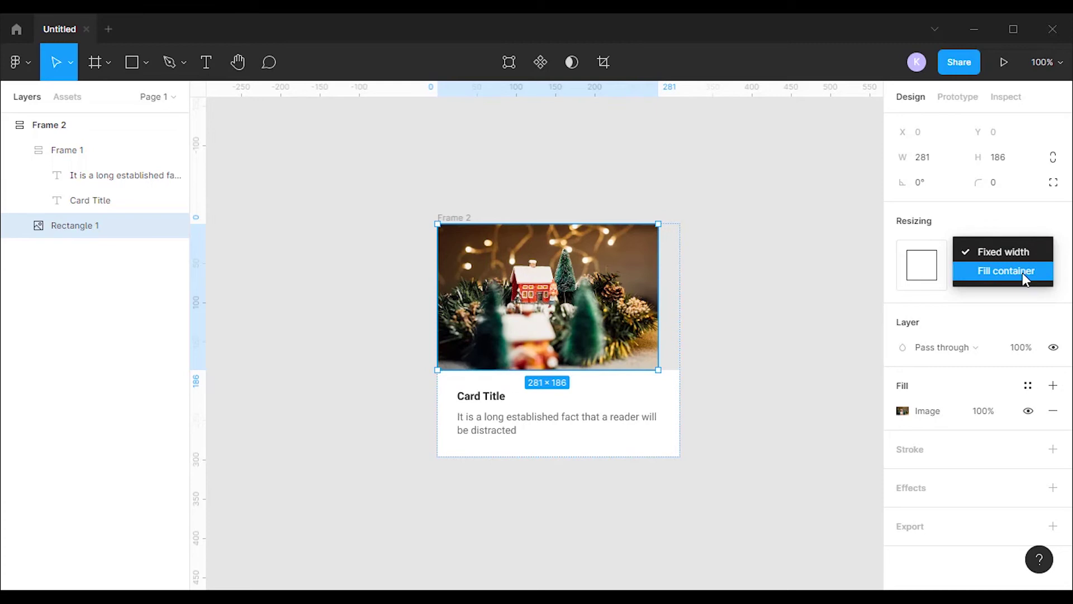
pyautogui.click(1025, 272)
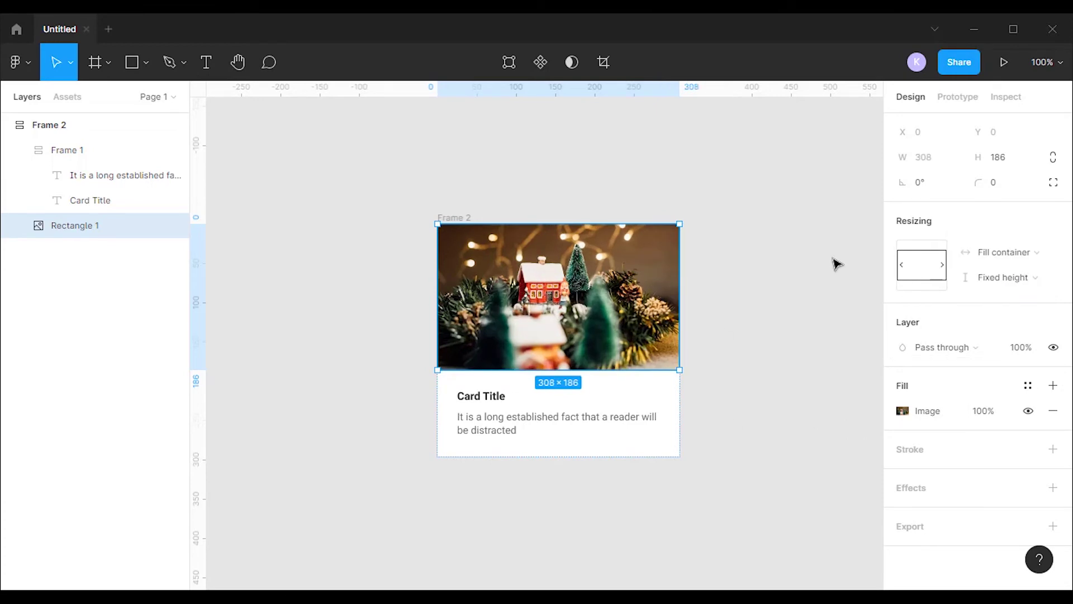
# - Narrow Frame 2 from its right edge to 273 wide
pyautogui.click(811, 294)
pyautogui.click(683, 327)
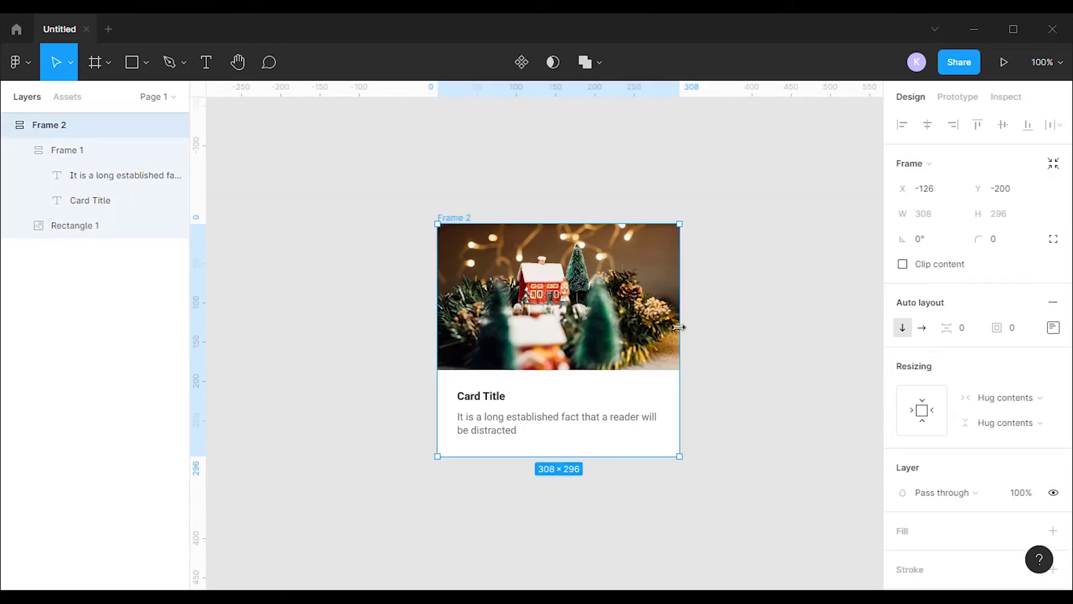
pyautogui.moveTo(679, 329); pyautogui.dragTo(610, 335)
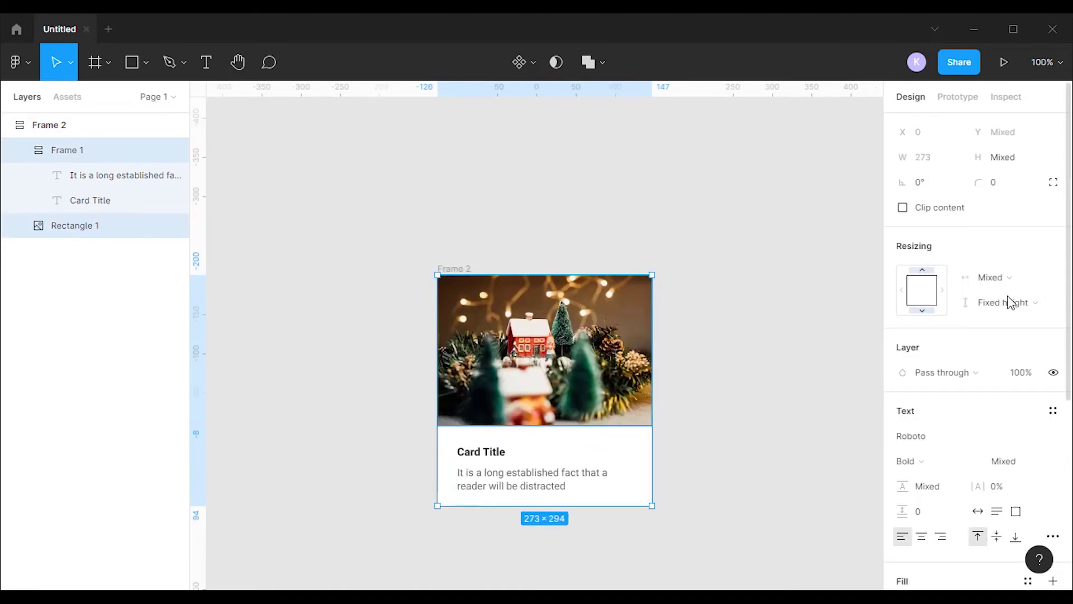
# - Set Frame 1 and Rectangle 1 to Fill container both horizontally and vertically
pyautogui.click(1040, 279)
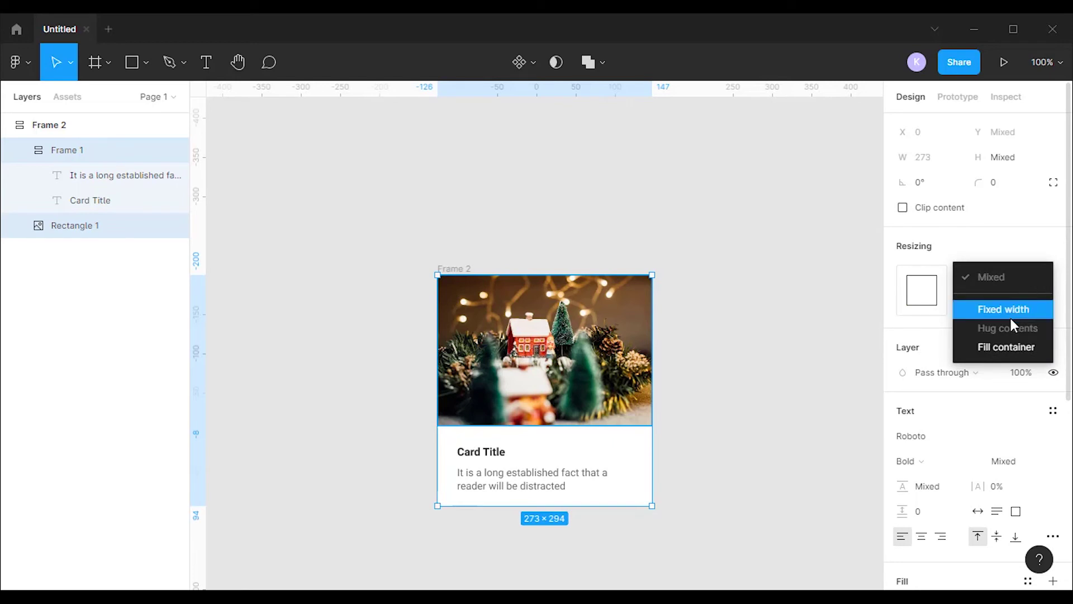
pyautogui.click(1003, 348)
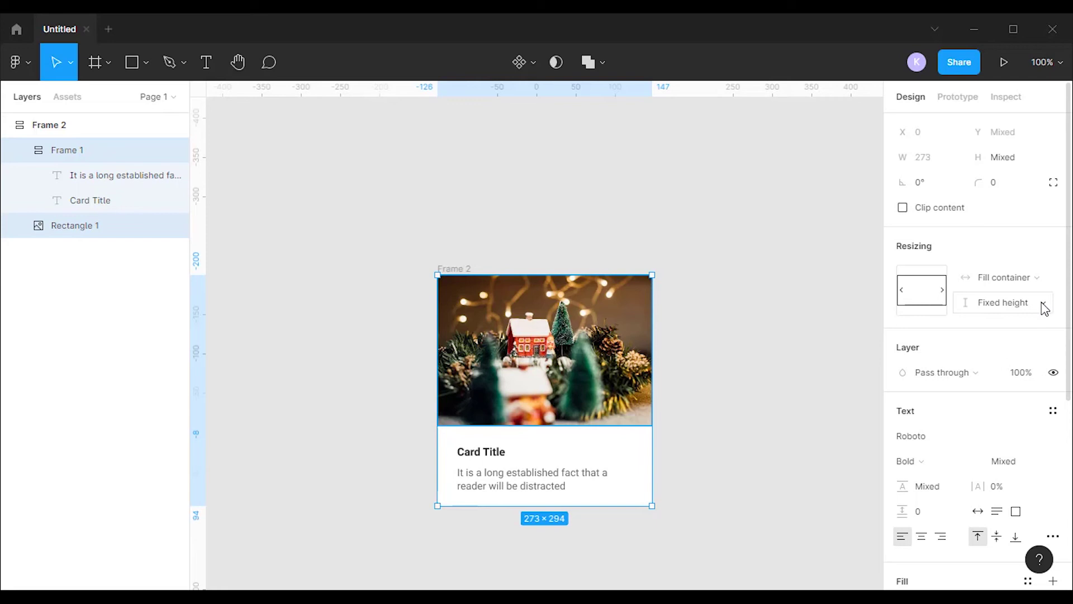
pyautogui.click(1043, 306)
pyautogui.click(996, 340)
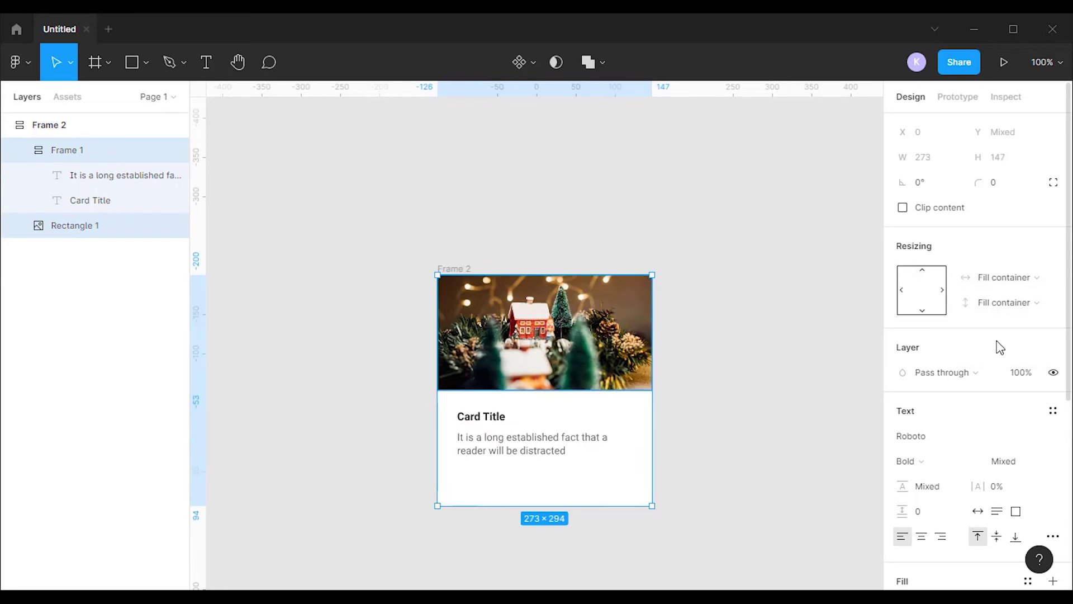
pyautogui.press('Escape')
pyautogui.click(653, 380)
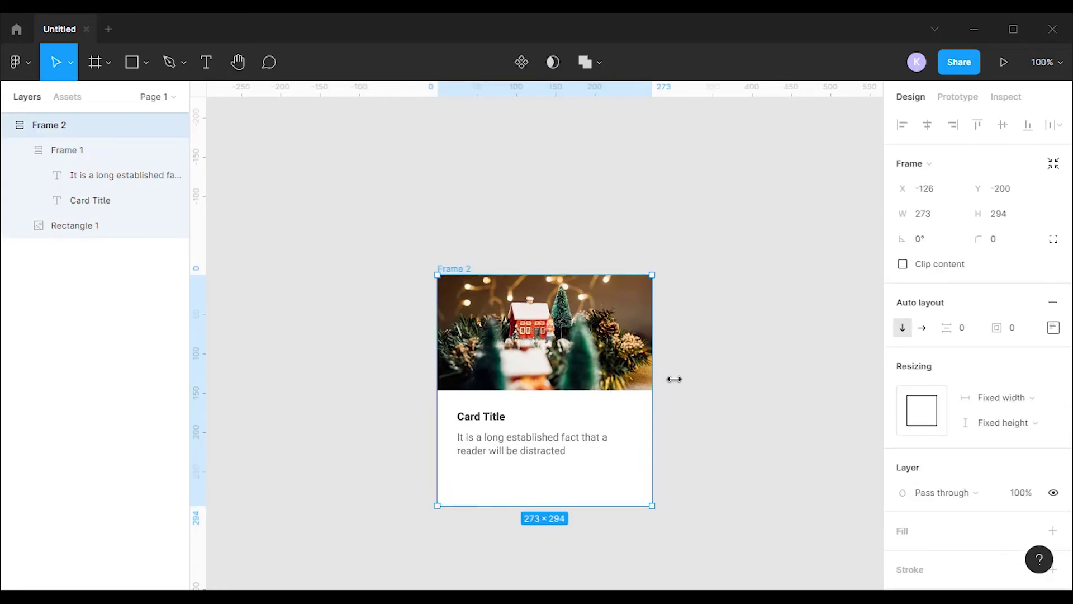
# - Widen the card to 288 and set Frame 1's vertical resizing to Hug contents
pyautogui.moveTo(674, 379)
pyautogui.mouseDown()
pyautogui.moveTo(758, 374)
pyautogui.moveTo(558, 375)
pyautogui.moveTo(664, 375)
pyautogui.mouseUp()
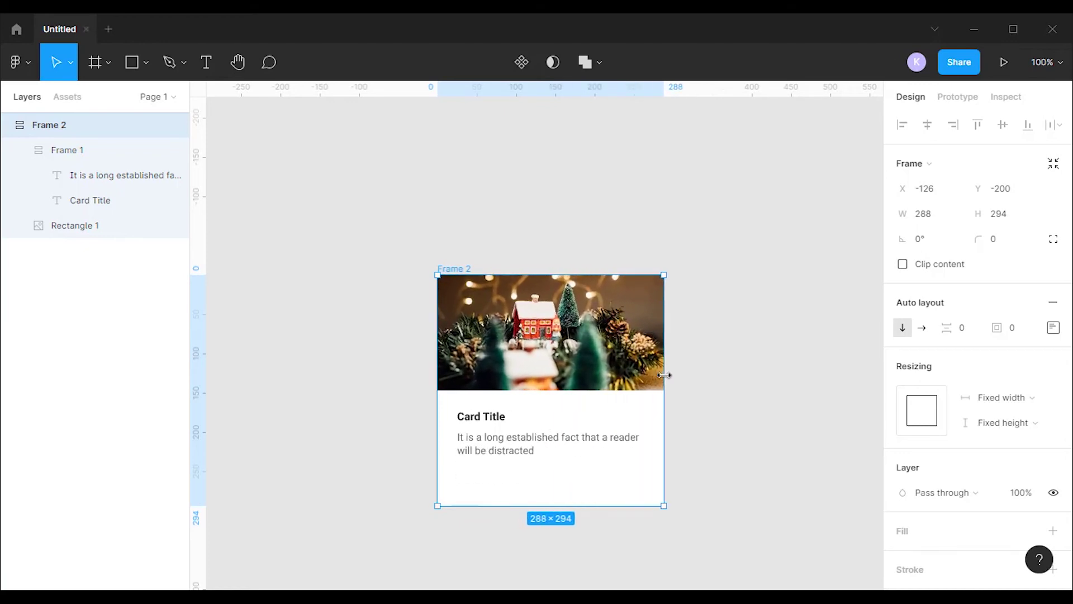
pyautogui.click(725, 434)
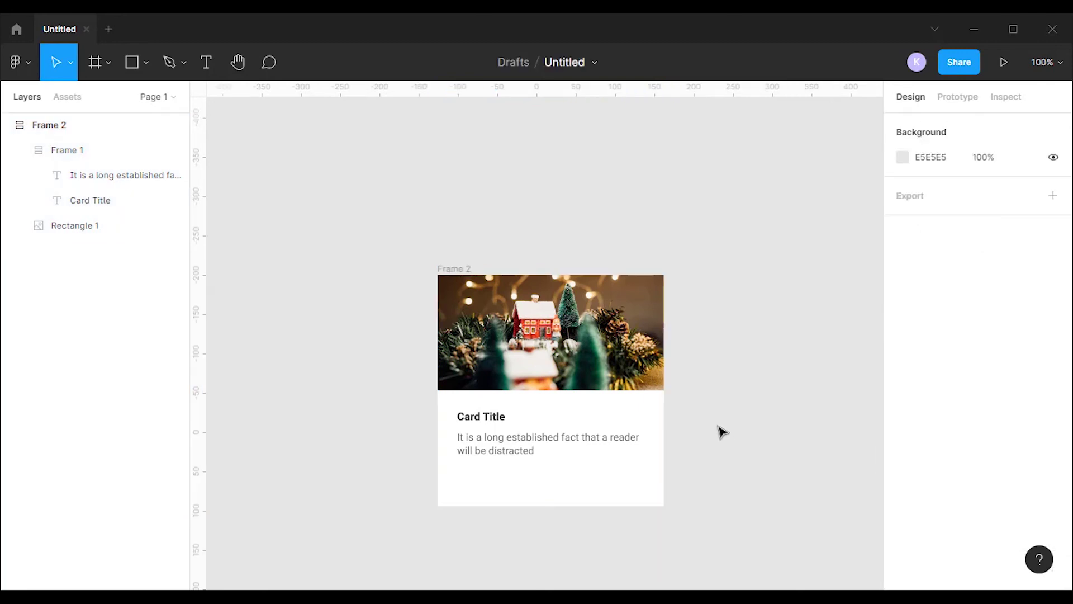
pyautogui.click(567, 489)
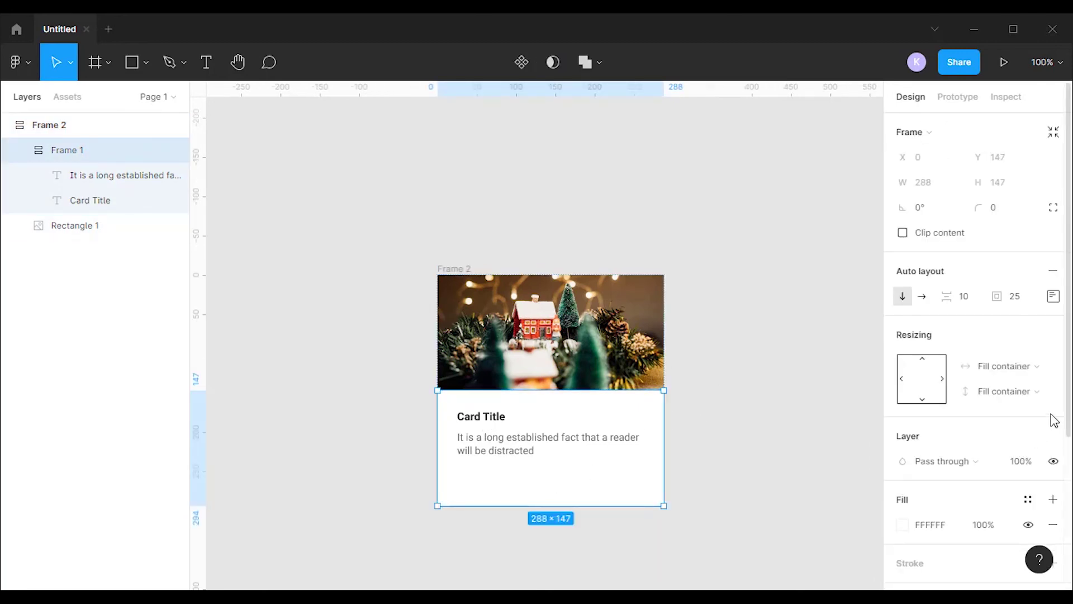
pyautogui.click(1036, 394)
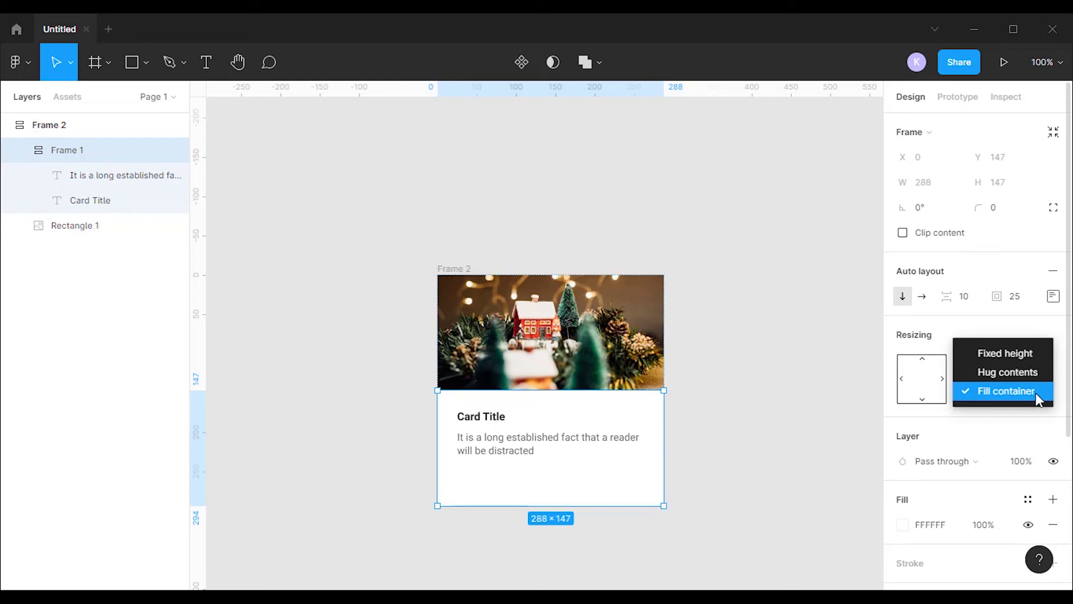
pyautogui.click(1025, 372)
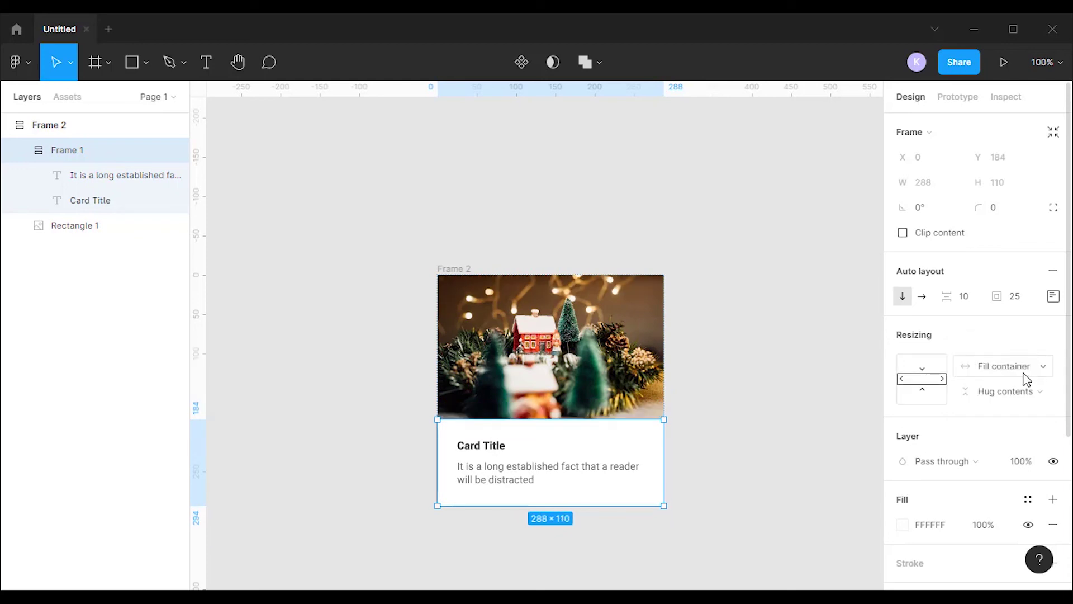
pyautogui.press('Escape')
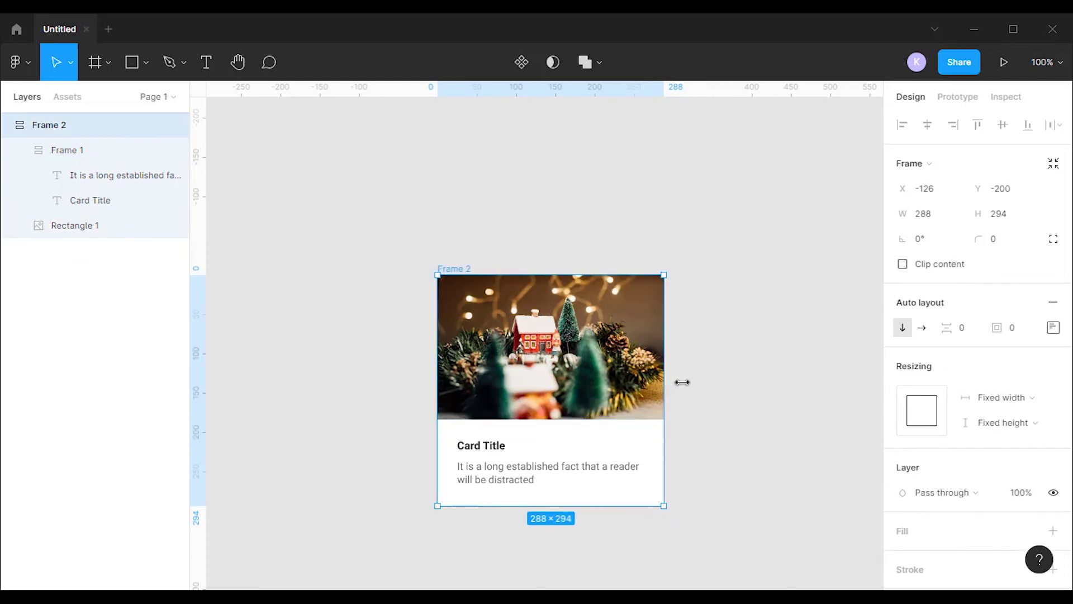
# - Drag Frame 2's right edge to about 307 wide to test the responsive layout
pyautogui.moveTo(678, 381)
pyautogui.mouseDown()
pyautogui.moveTo(765, 383)
pyautogui.moveTo(603, 382)
pyautogui.moveTo(680, 382)
pyautogui.mouseUp()
pyautogui.click(721, 390)
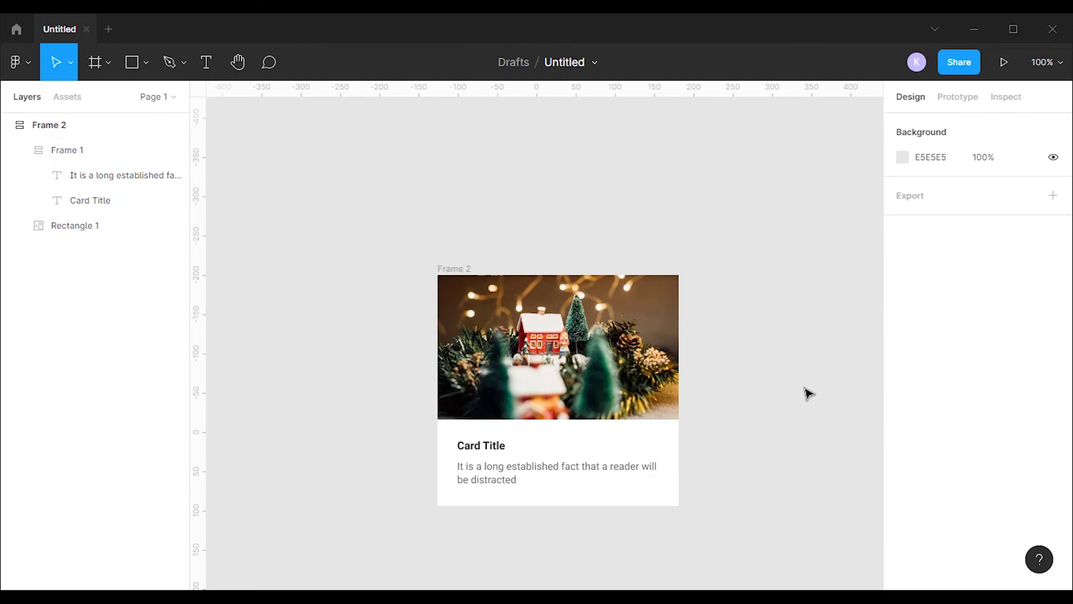